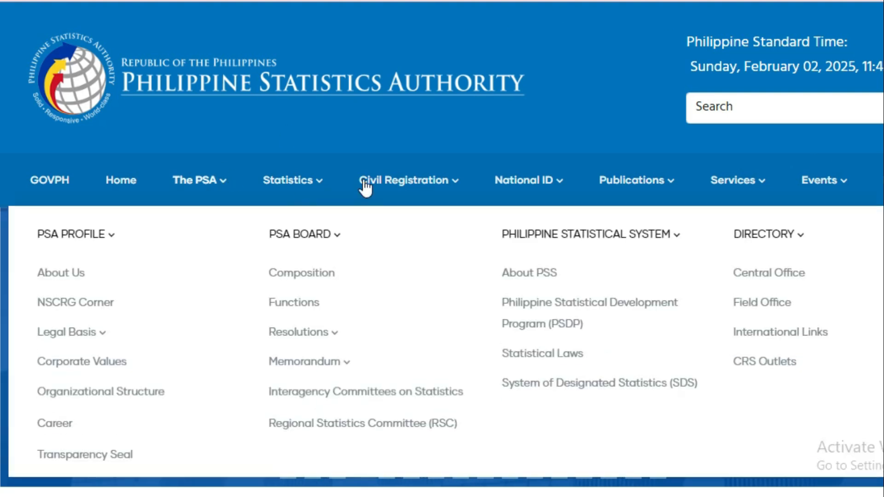
Open the Civil Registration Service Appointment System from the PSA civil registration channels.
mouse_move(389, 179)
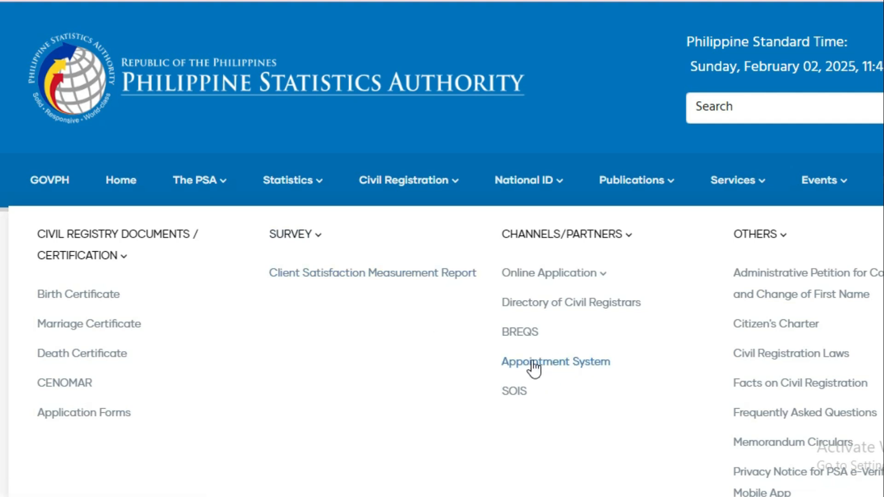
click(553, 363)
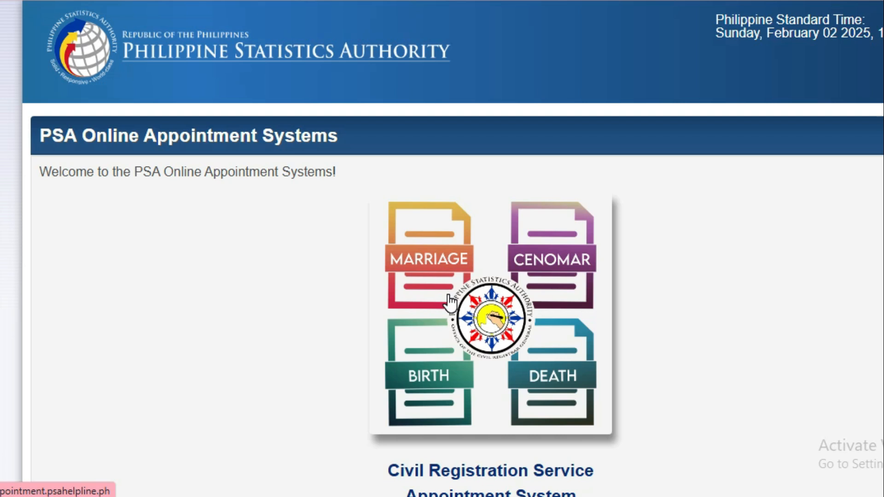
scroll(697, 233, down, 3)
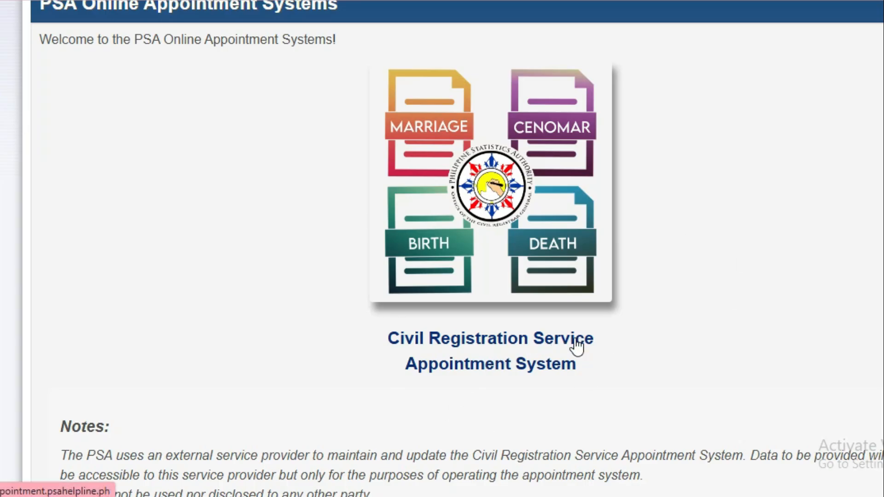
click(495, 357)
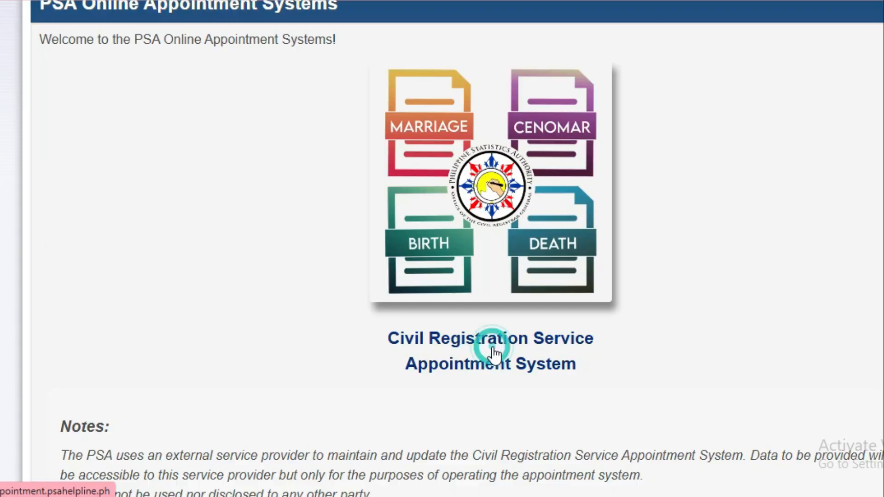
Review the appointment steps and the Important Reminders, and continue to the appointment purpose page.
scroll(495, 357, down, 5)
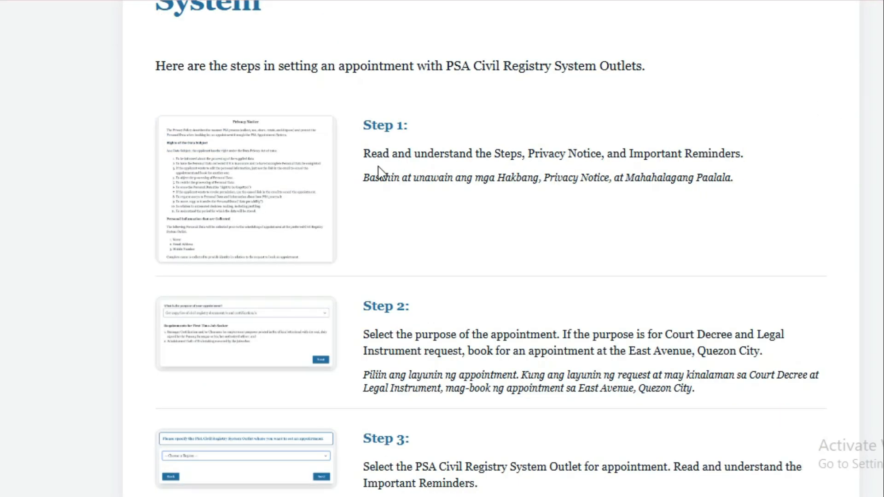
scroll(378, 171, up, 6)
scroll(378, 171, down, 3)
scroll(490, 248, down, 12)
scroll(490, 249, down, 2)
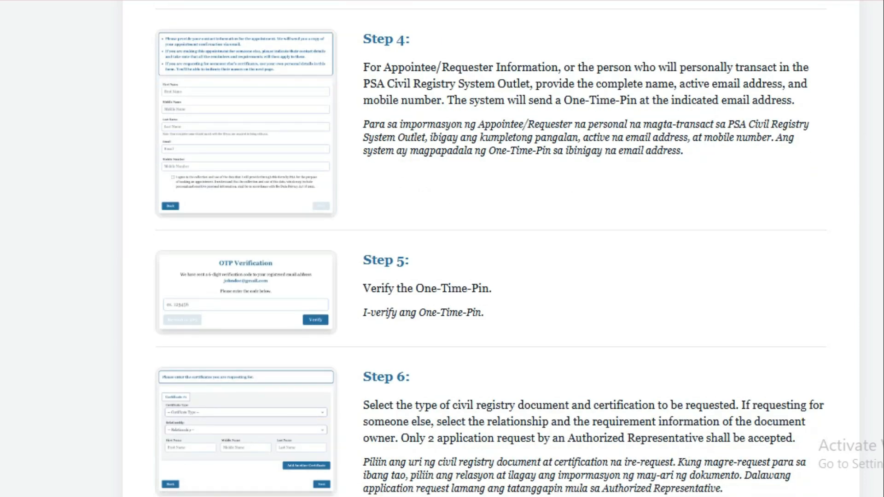
scroll(490, 248, down, 15)
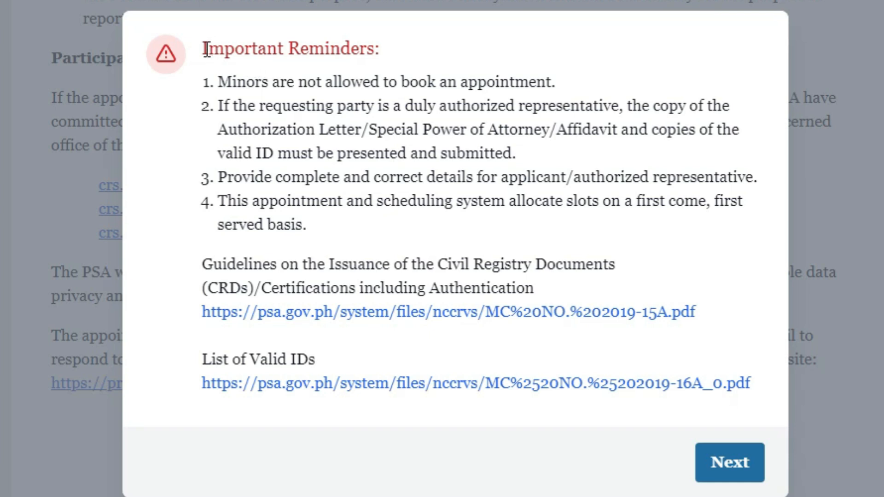
drag(196, 51, 438, 53)
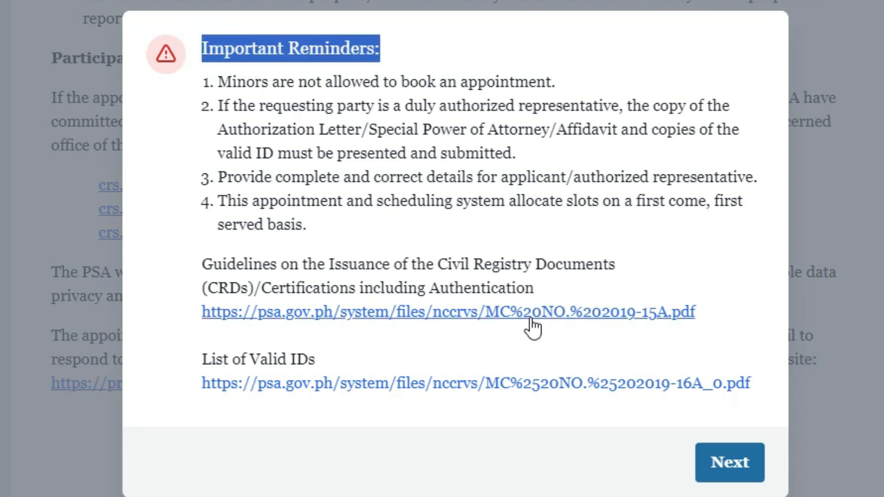
click(730, 464)
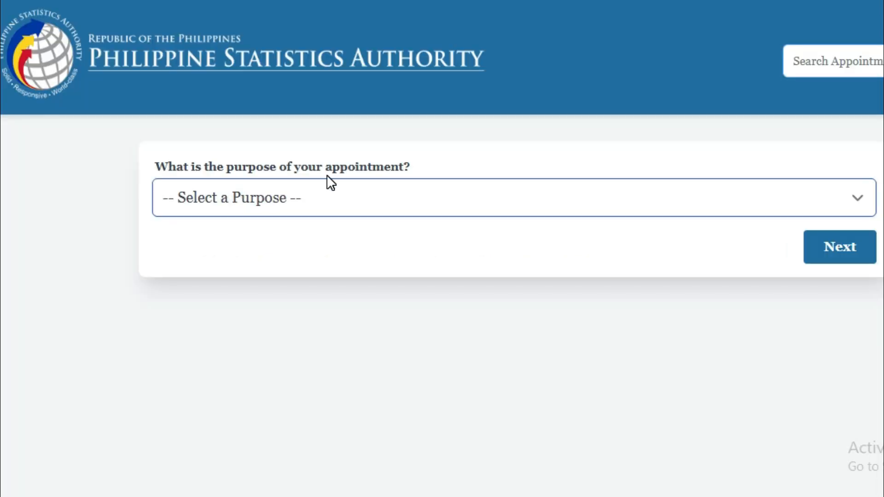
Set the appointment purpose to "Get copy/ies of civil registry document/s and certification/s" and continue to the outlet selection.
click(467, 208)
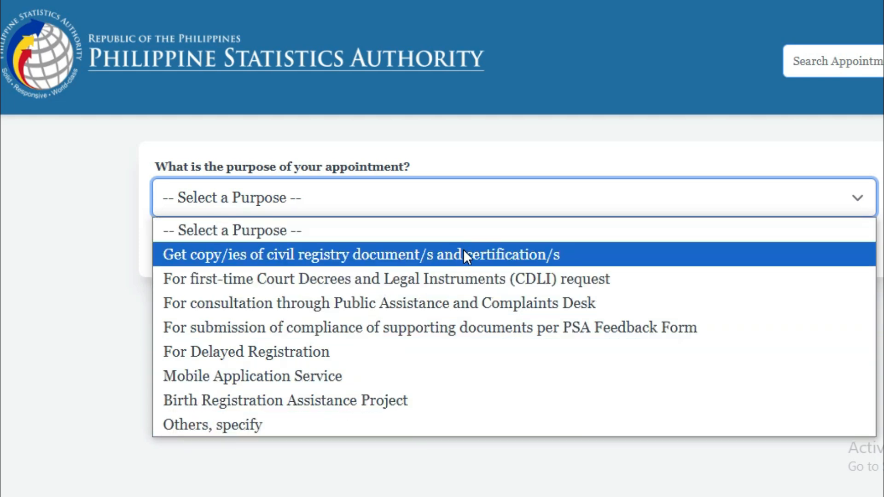
click(499, 256)
scroll(362, 188, down, 2)
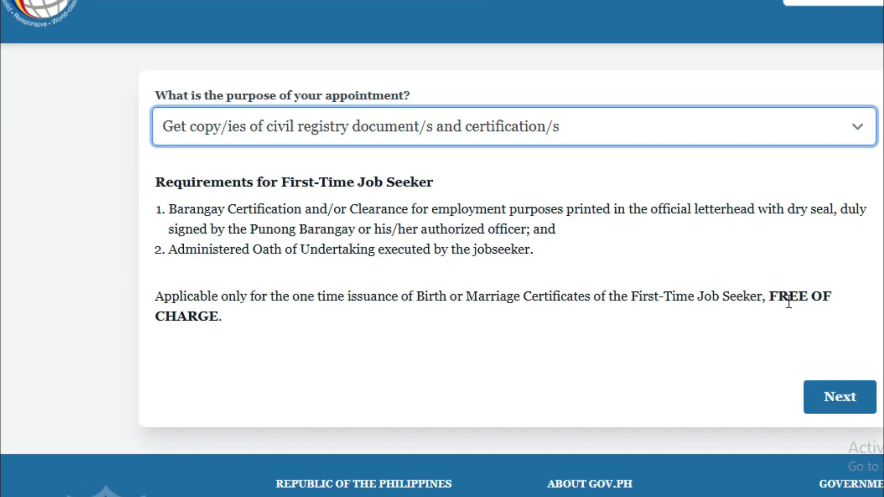
drag(770, 297, 831, 336)
click(653, 306)
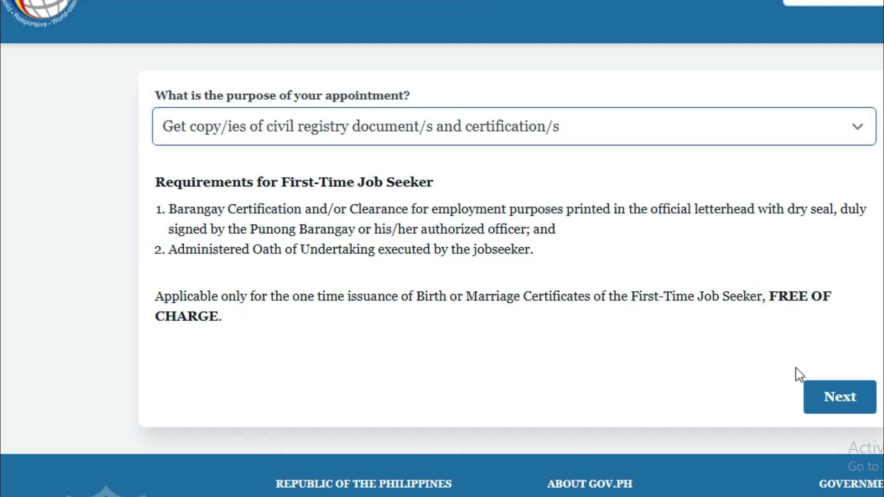
click(830, 395)
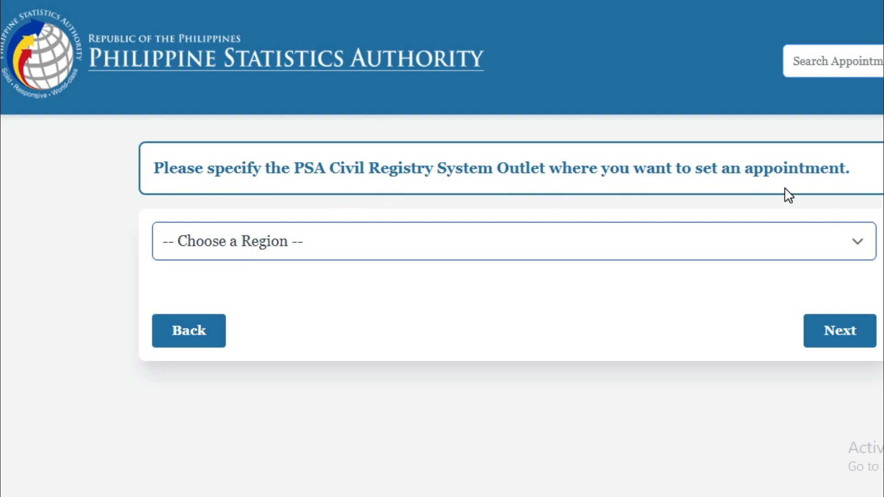
Choose the NCR region and PSA CRS Outlet East Avenue as the appointment location.
click(508, 259)
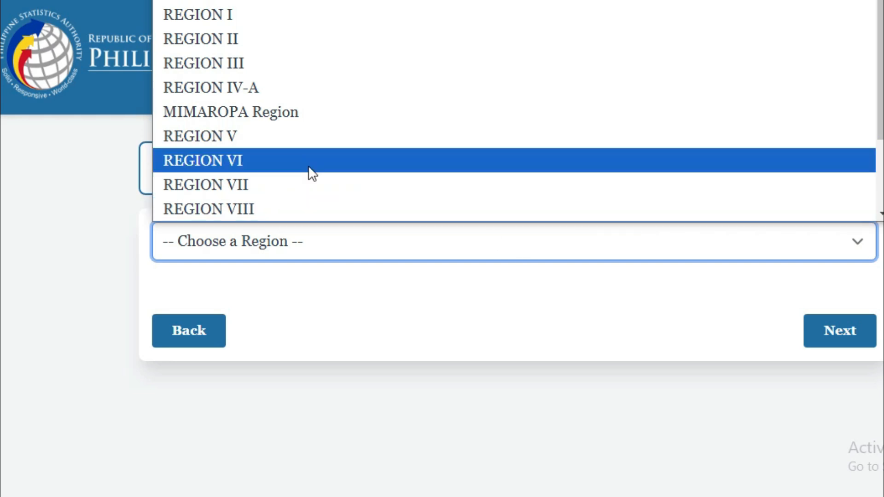
mouse_move(883, 93)
mouse_down()
mouse_move(856, 172)
mouse_move(882, 85)
mouse_up()
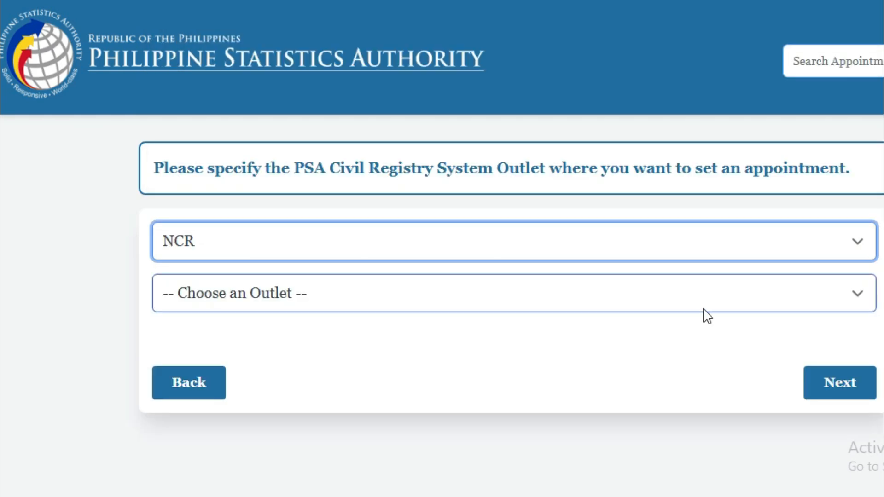
click(713, 293)
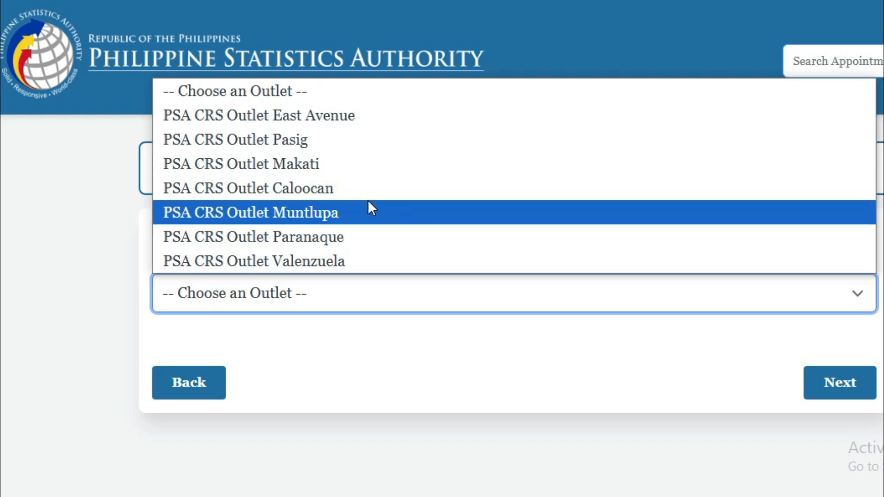
click(409, 115)
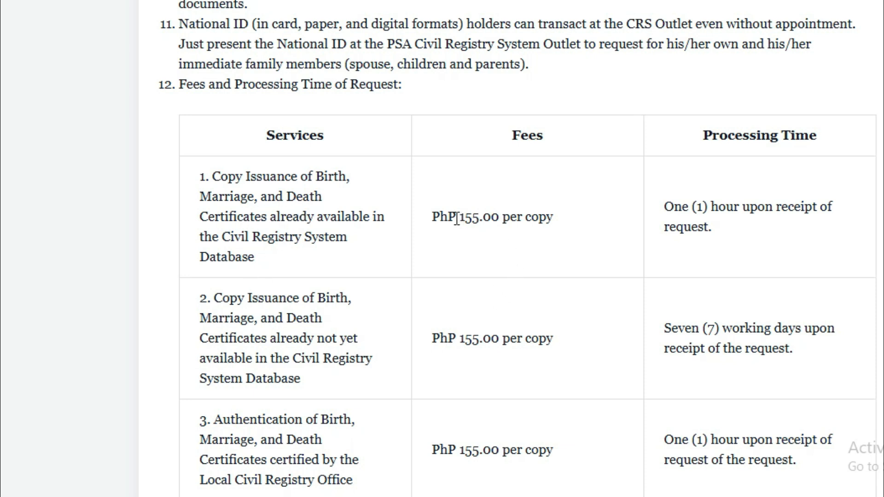
Review the outlet's reminders on fees and processing time, and continue to the contact information form.
drag(440, 217, 594, 233)
click(507, 240)
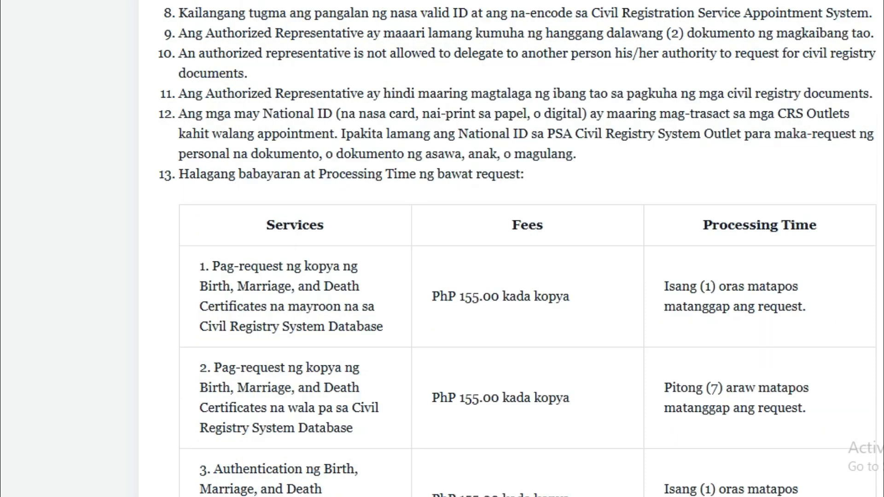
scroll(517, 251, down, 10)
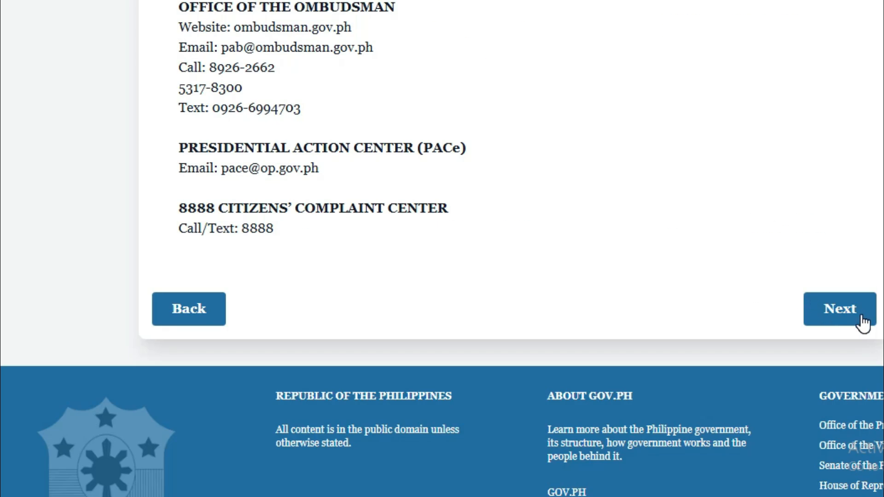
click(862, 322)
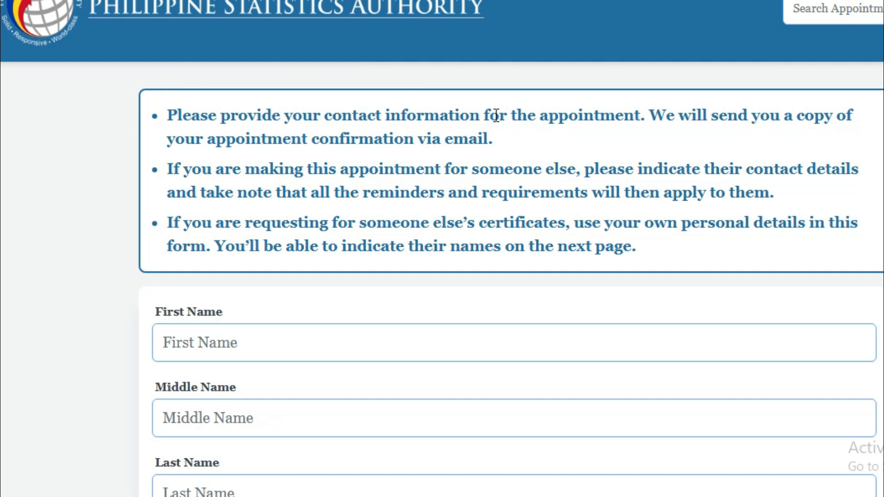
scroll(207, 221, down, 1)
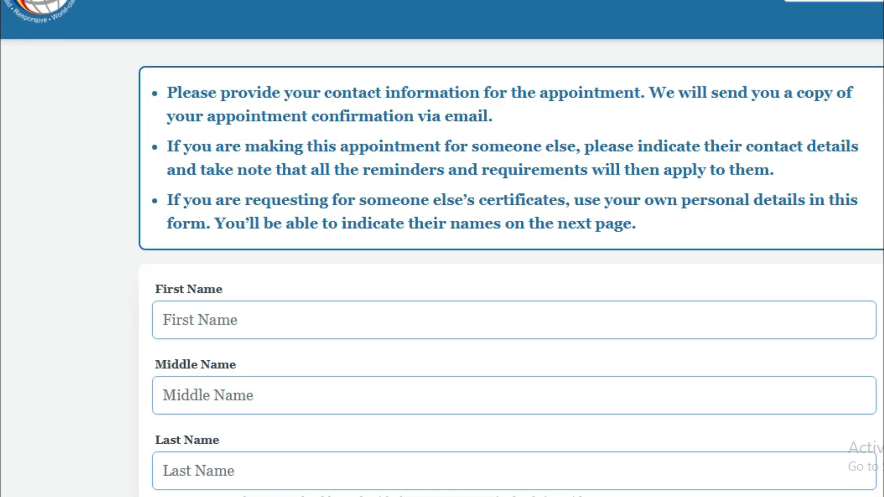
scroll(532, 184, down, 1)
scroll(532, 184, up, 1)
scroll(532, 184, down, 1)
scroll(532, 184, up, 2)
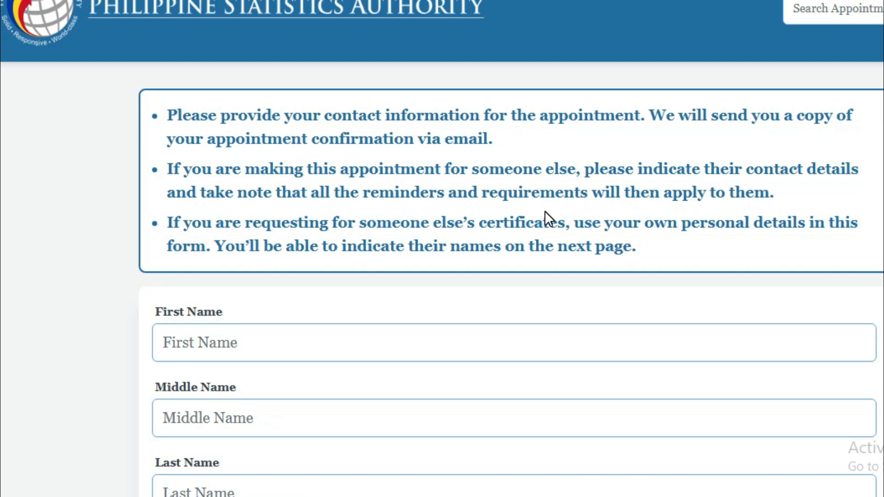
Fill in the appointee's full name, email and mobile number, agree to the data collection, and submit the contact information.
click(294, 345)
click(257, 343)
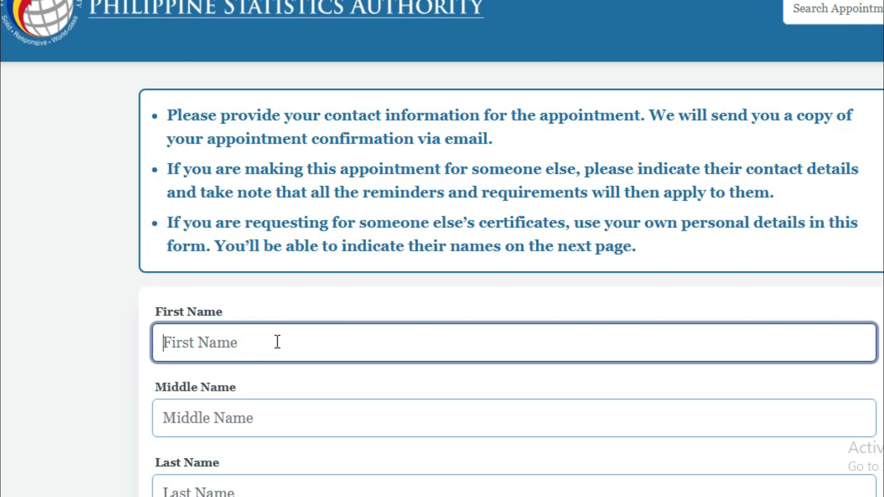
scroll(294, 342, down, 2)
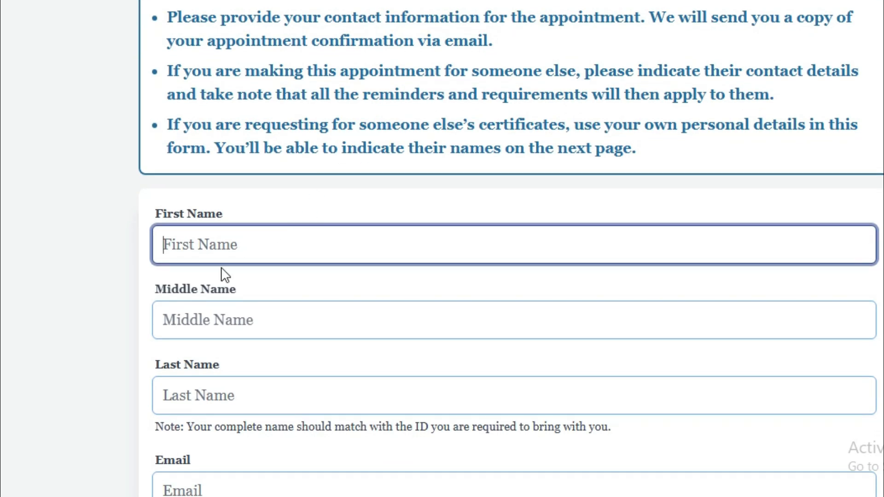
click(212, 319)
click(241, 395)
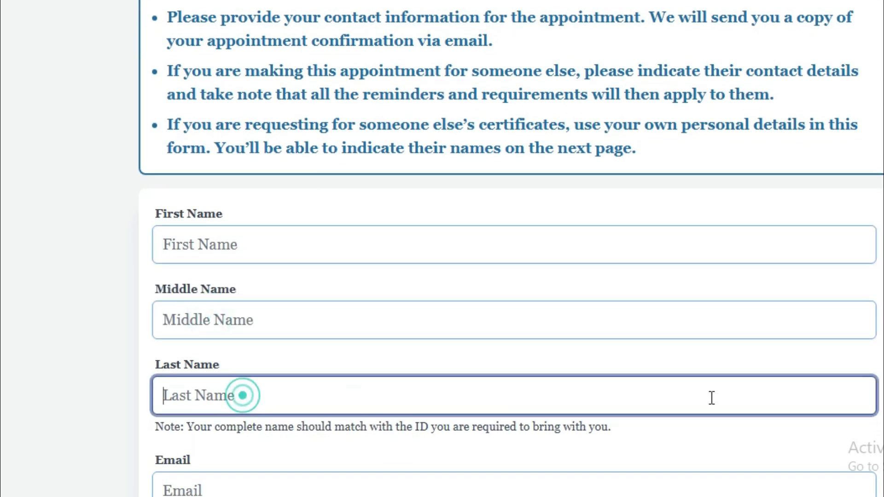
scroll(364, 298, down, 5)
click(218, 234)
click(260, 321)
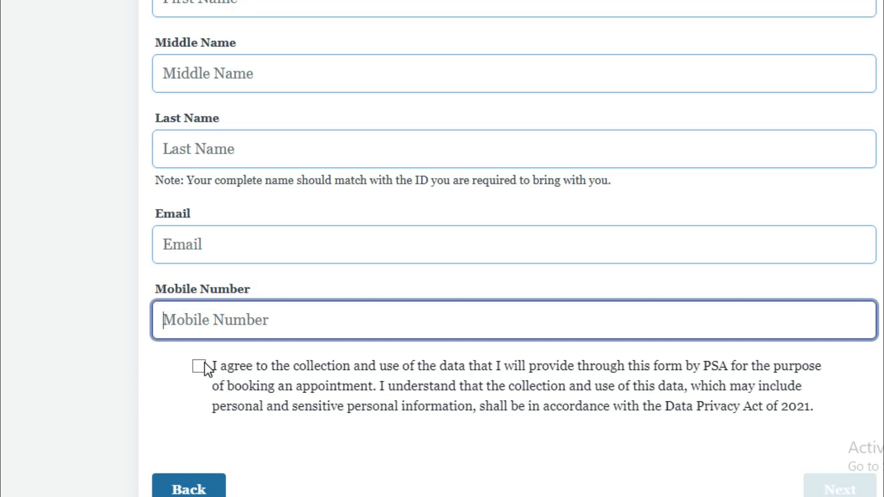
scroll(442, 248, down, 2)
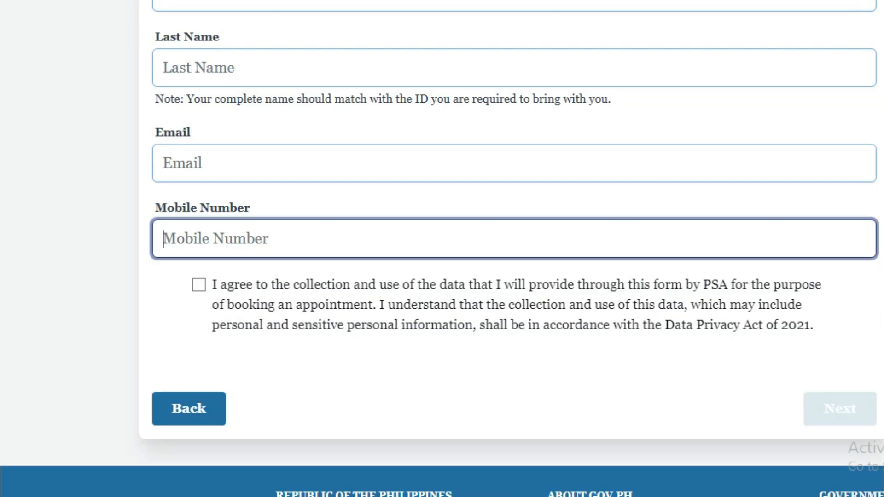
scroll(513, 248, up, 3)
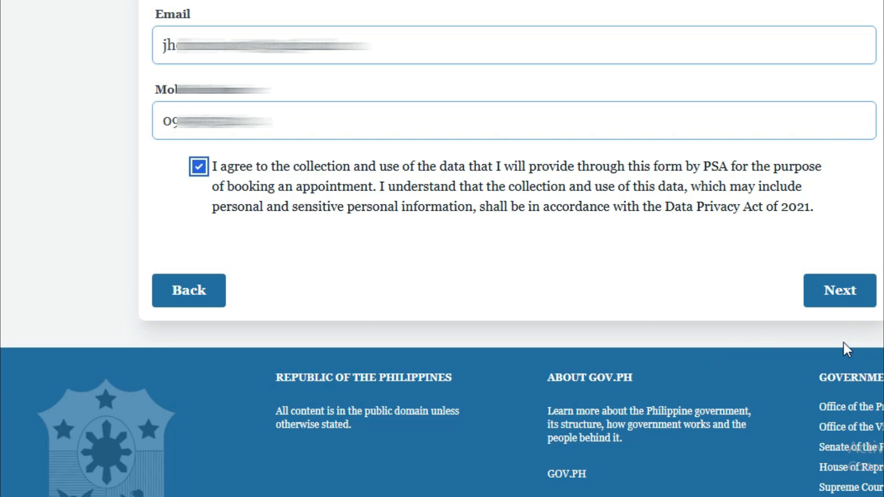
click(842, 296)
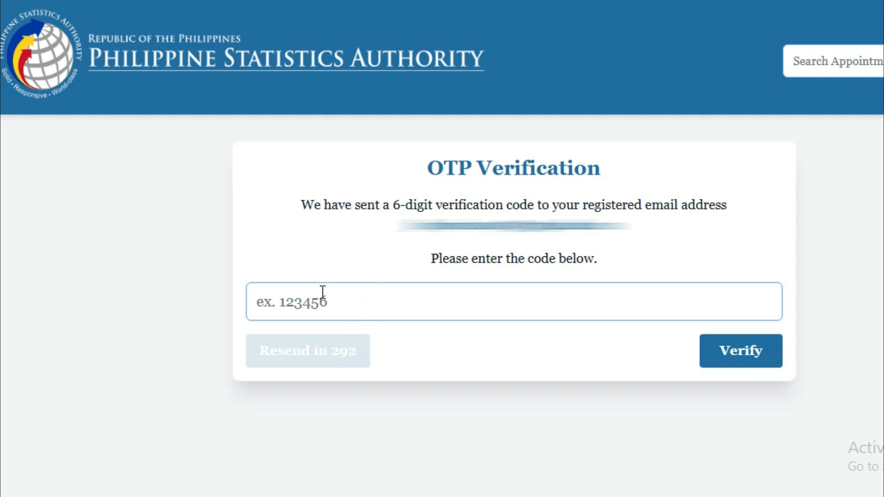
Enter the emailed verification code in the OTP field and verify it.
click(337, 307)
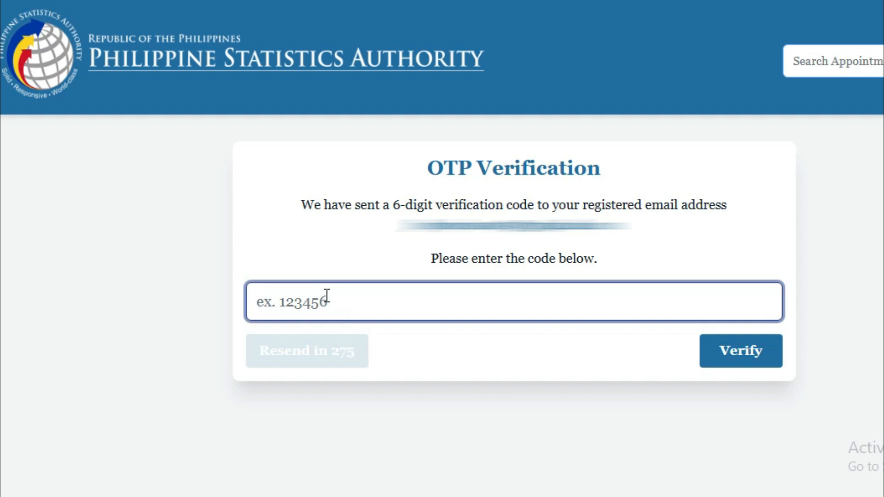
click(306, 311)
key(ctrl+v)
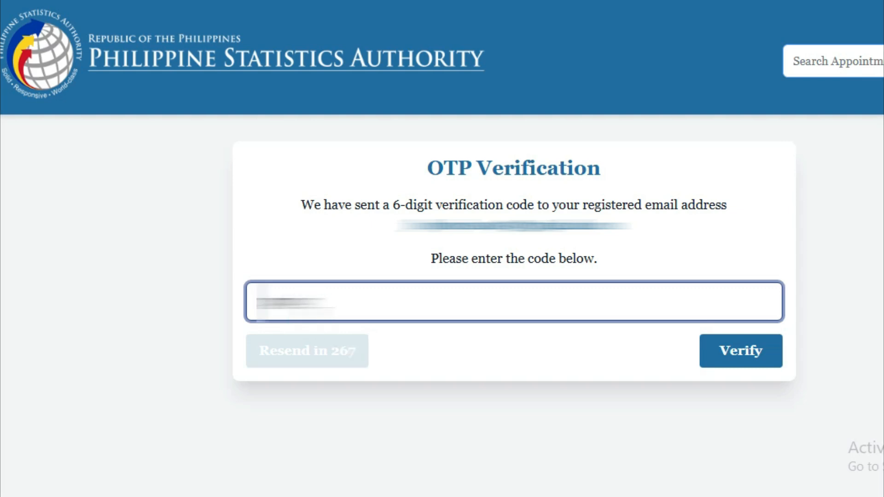
click(758, 363)
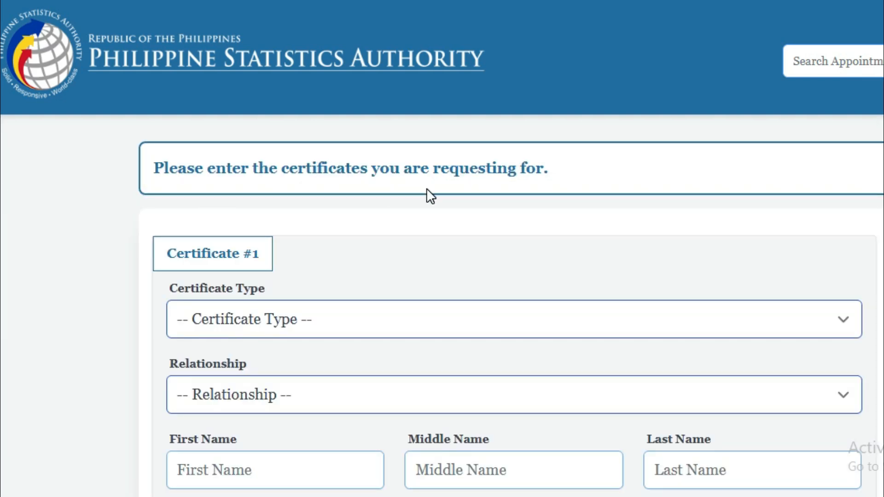
Request a Birth Certificate as Certificate #1 and set the relationship to Self.
scroll(802, 185, down, 3)
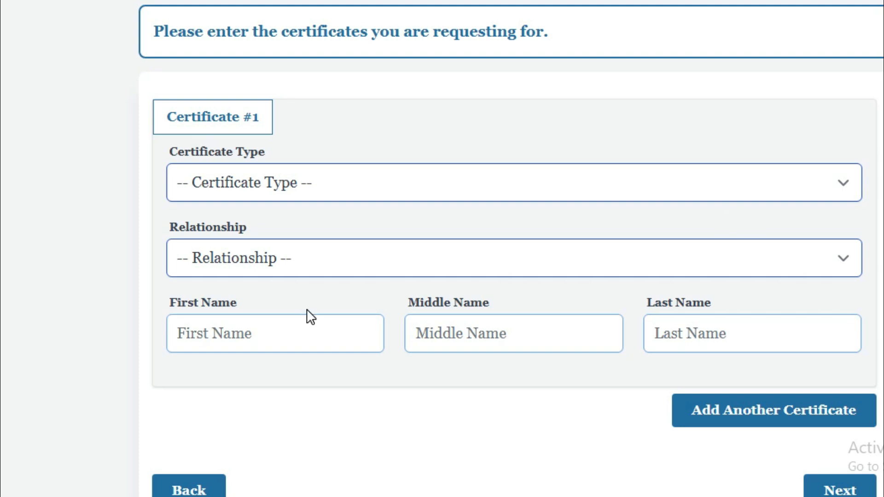
click(191, 331)
click(462, 340)
click(737, 346)
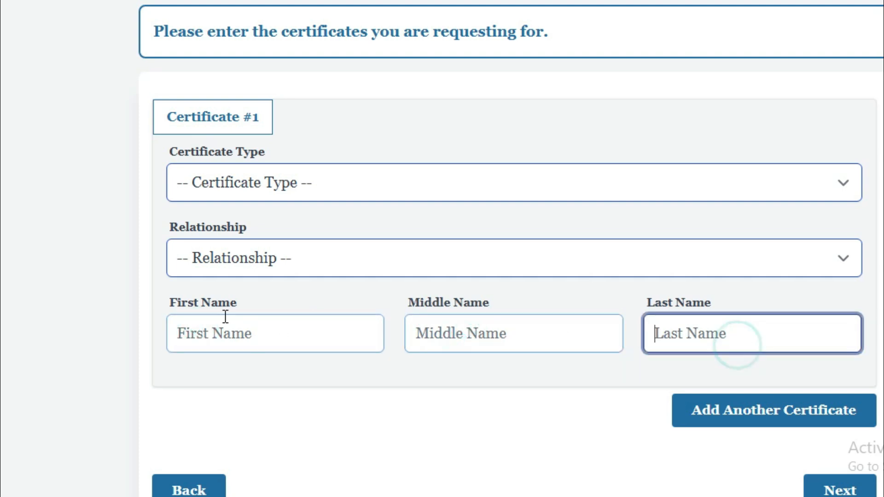
click(770, 256)
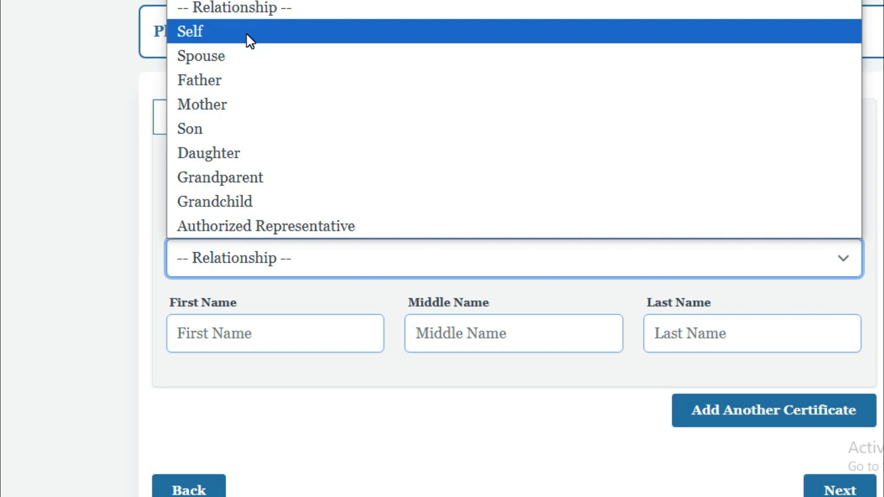
click(259, 104)
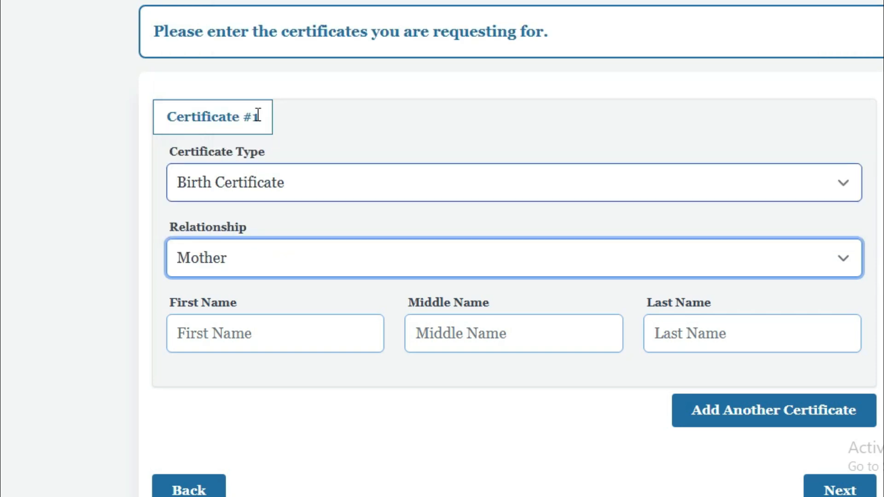
click(236, 322)
click(460, 323)
click(688, 331)
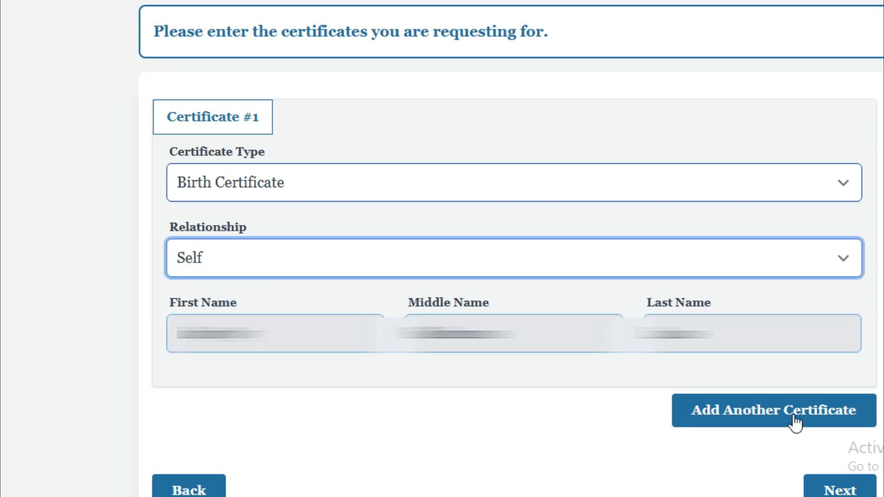
Add a second certificate entry, look through its certificate types, and remove the entry again.
click(787, 407)
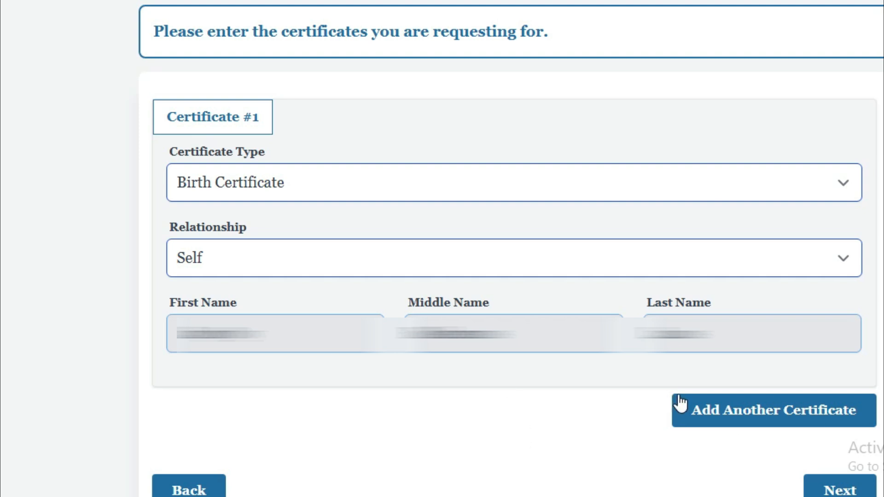
click(801, 410)
scroll(805, 175, down, 6)
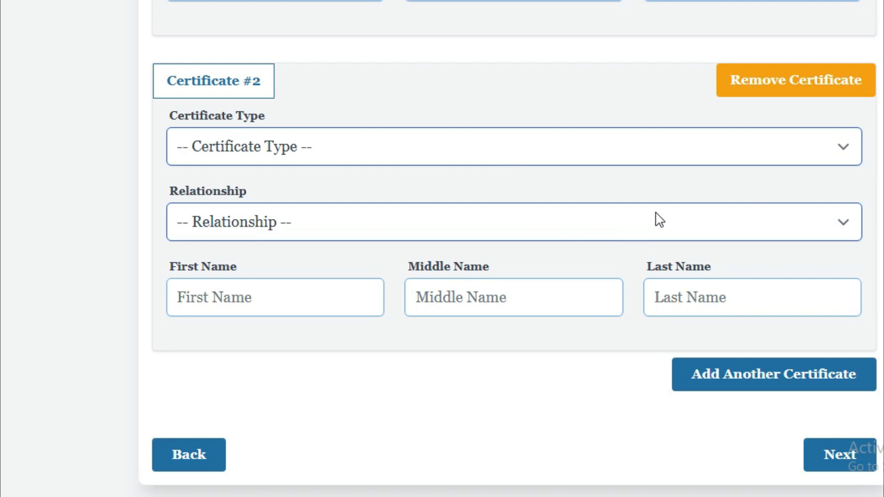
click(719, 150)
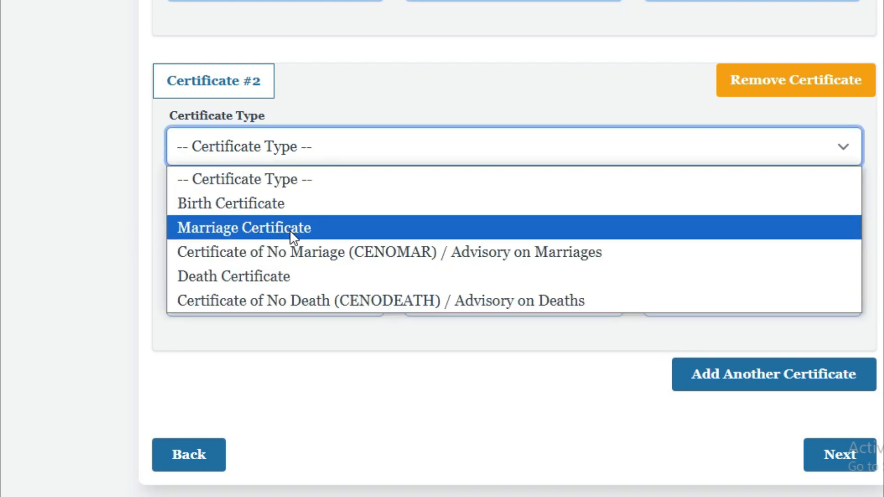
key(Escape)
click(803, 85)
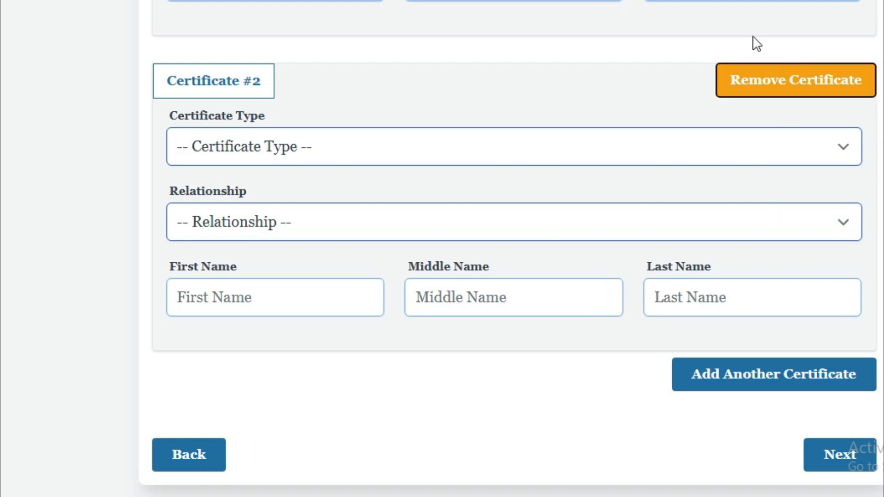
click(790, 81)
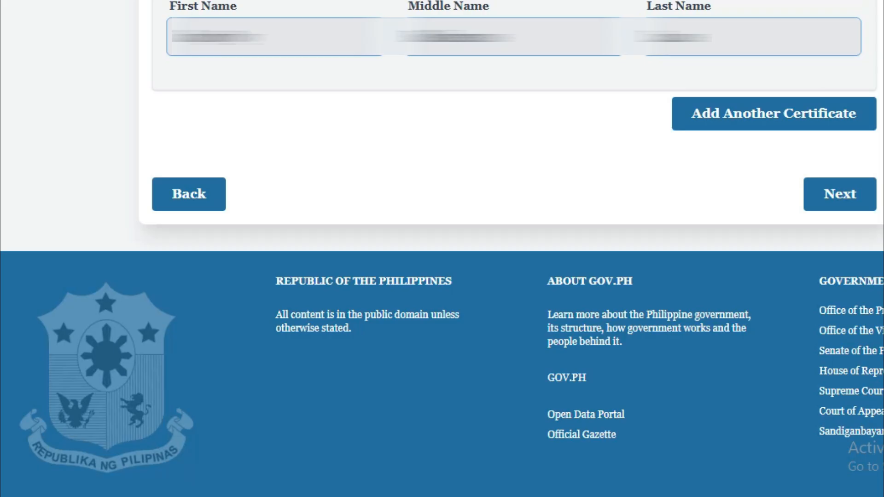
Continue to the appointment schedule and check the time slots for Tuesday, February 4, 2025.
click(842, 202)
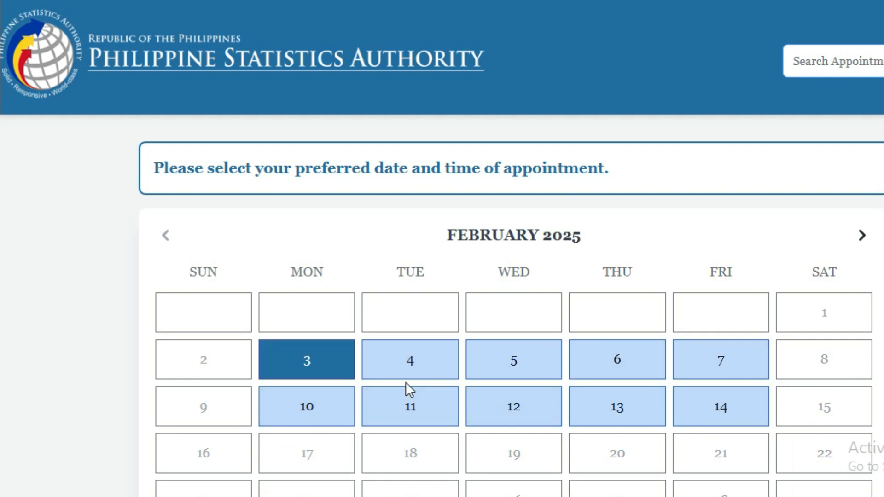
click(430, 366)
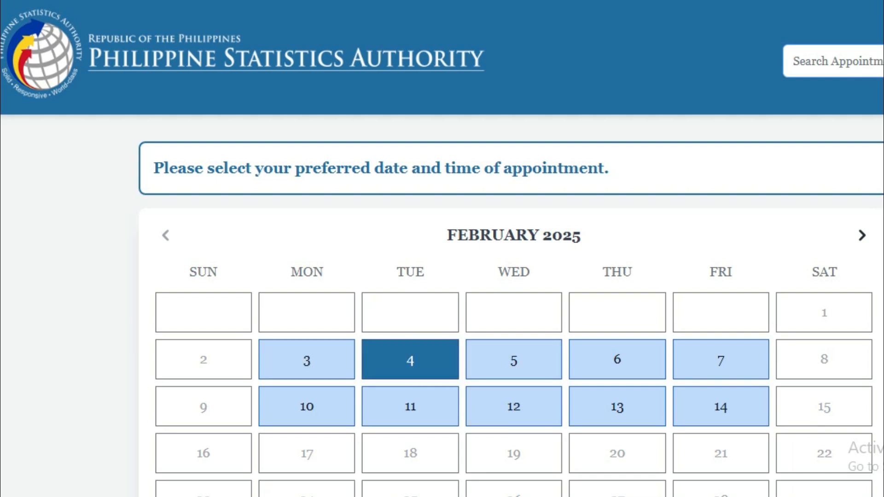
scroll(514, 249, down, 10)
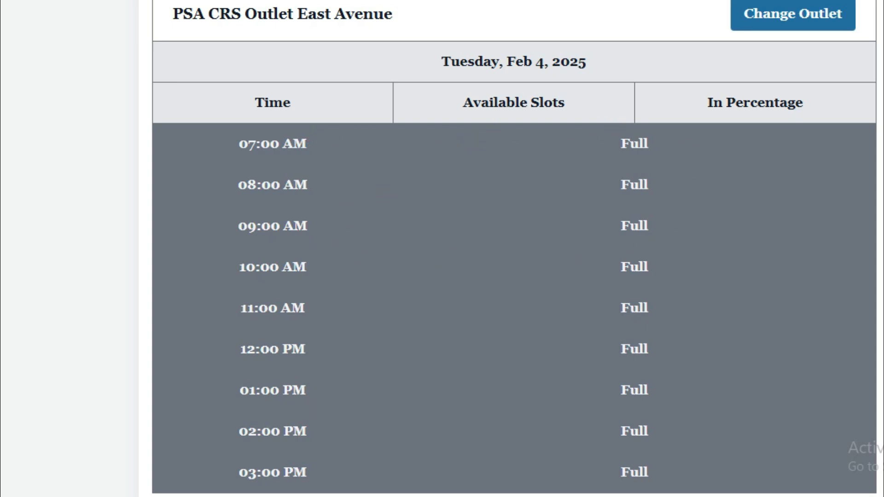
scroll(514, 249, up, 7)
scroll(515, 249, down, 7)
scroll(276, 30, down, 3)
scroll(276, 30, up, 8)
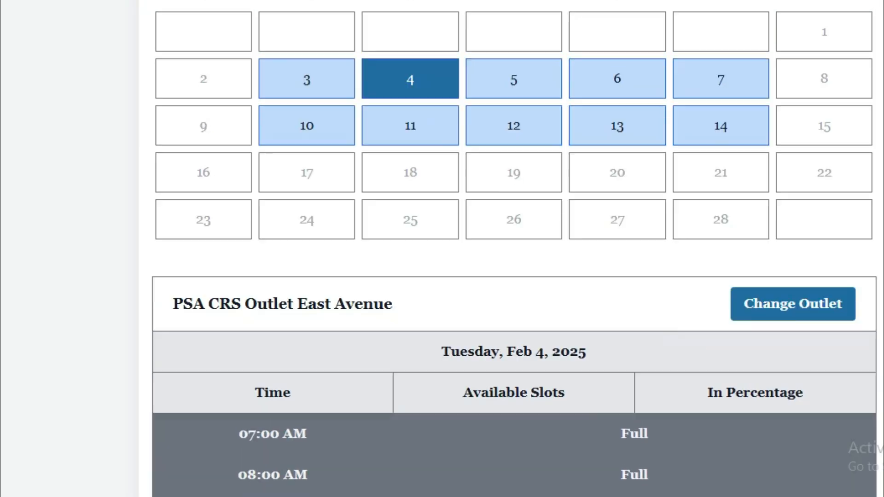
scroll(514, 248, up, 2)
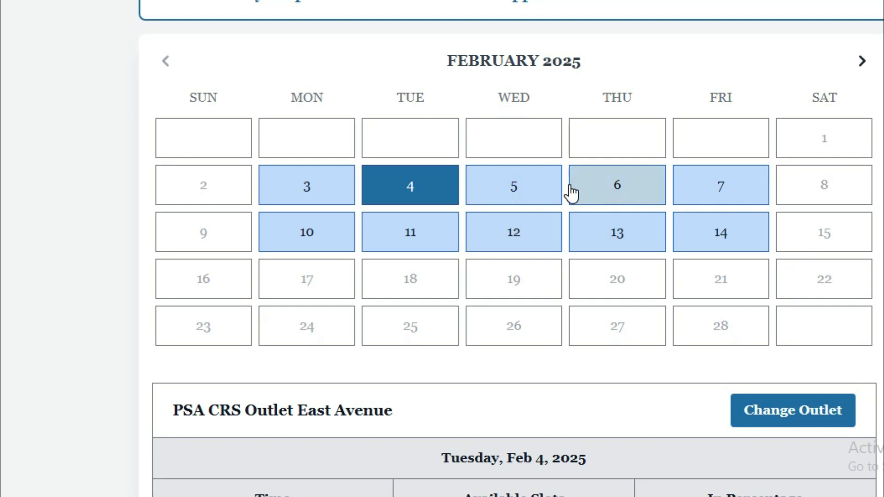
Choose Wednesday, February 5, 2025 at 09:00 AM as the appointment schedule and continue to the appointment review.
click(527, 192)
scroll(527, 192, down, 2)
scroll(515, 249, down, 4)
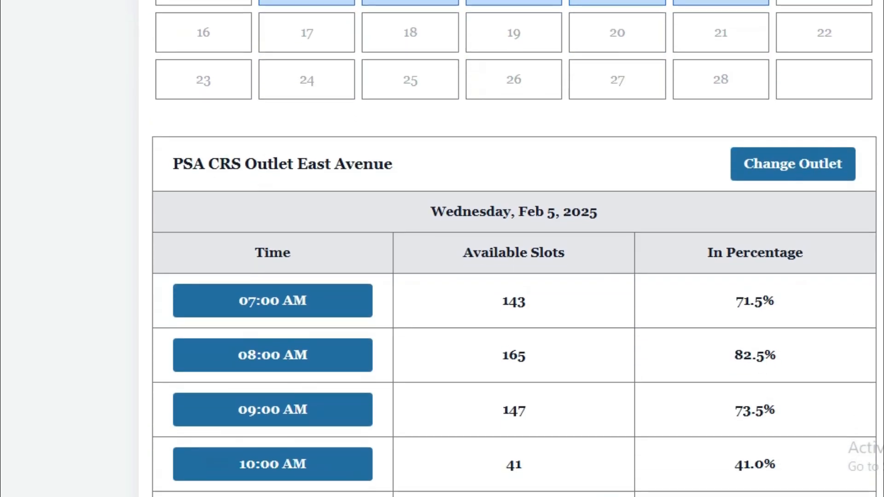
scroll(515, 248, up, 5)
scroll(359, 152, down, 9)
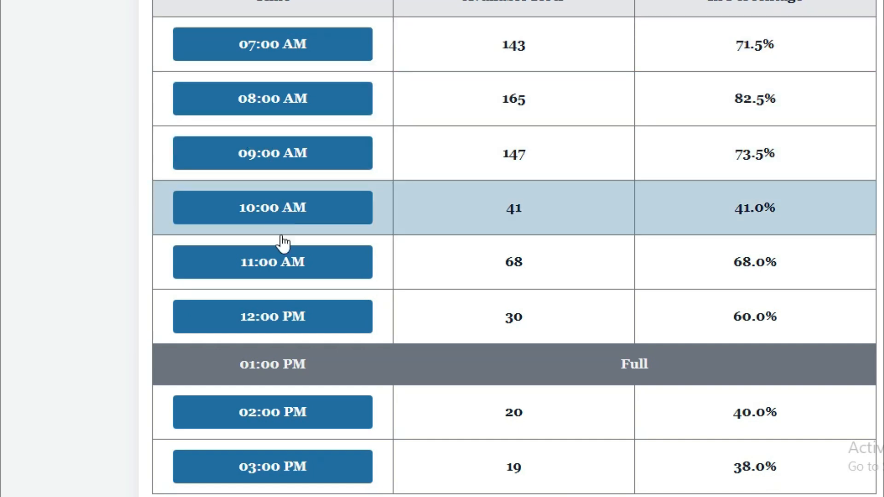
scroll(302, 366, down, 3)
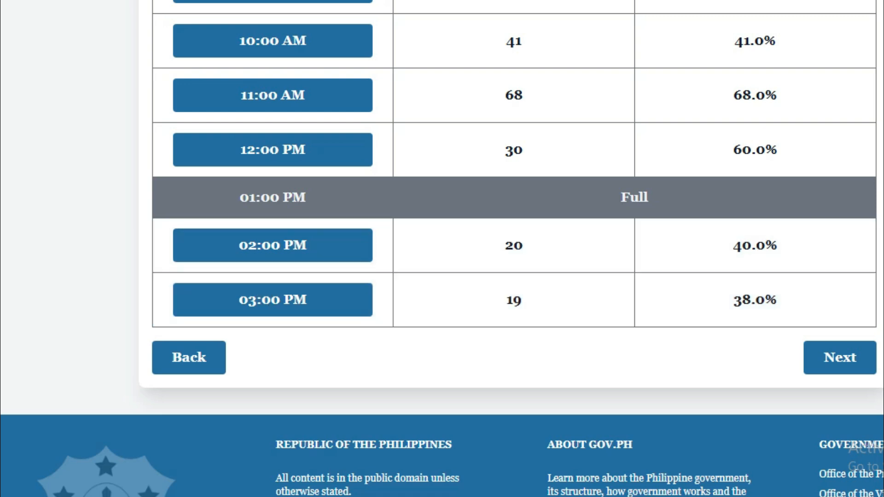
scroll(514, 249, up, 6)
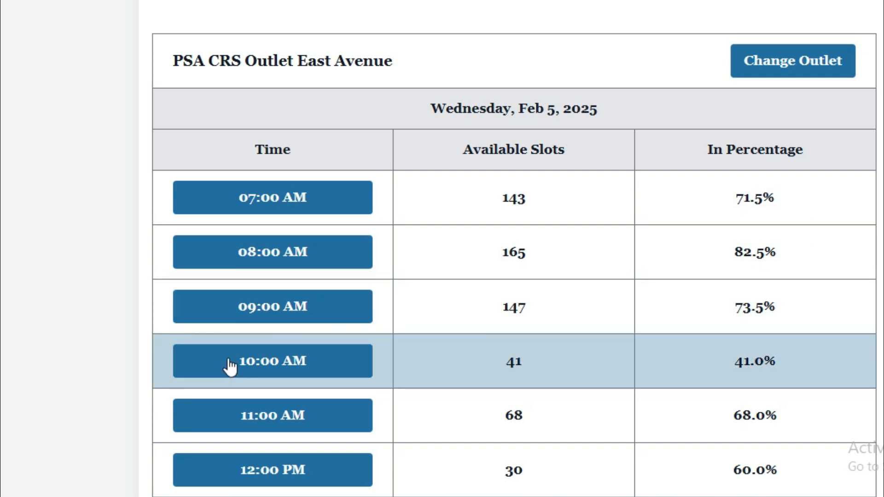
click(257, 319)
scroll(257, 322, down, 6)
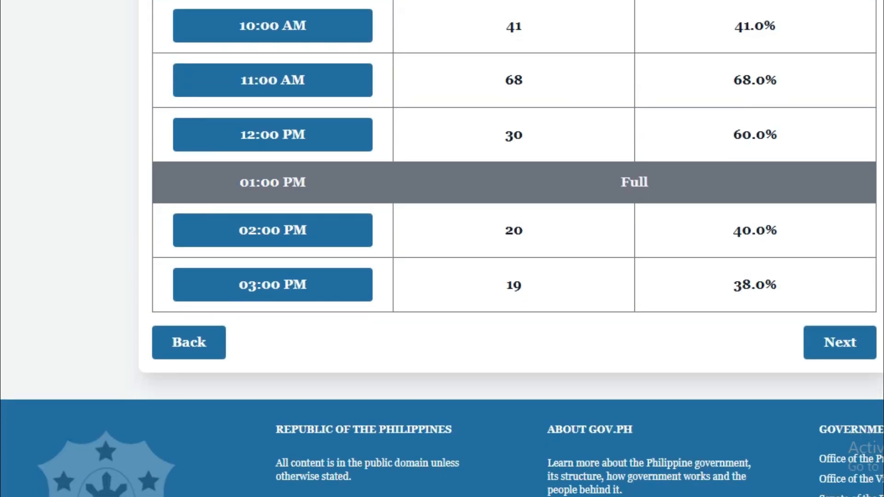
click(838, 343)
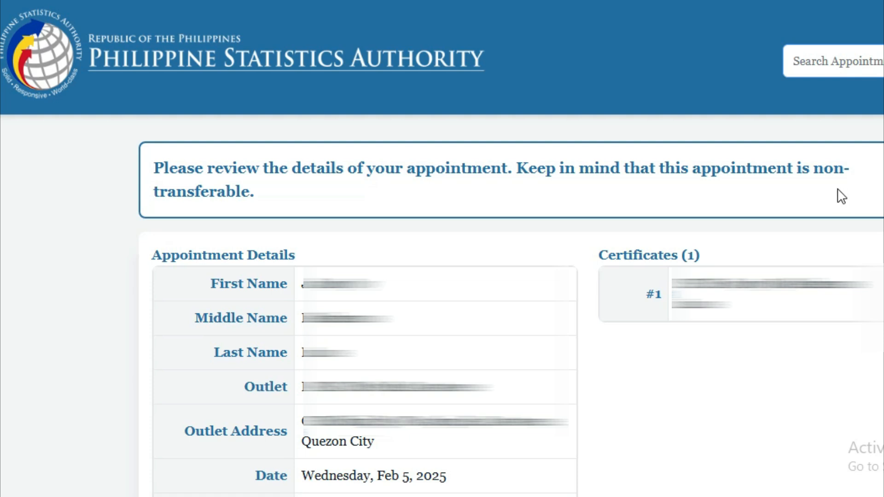
Review the appointment and contact details, confirm the booking, and proceed to the appointment slip.
scroll(332, 240, down, 5)
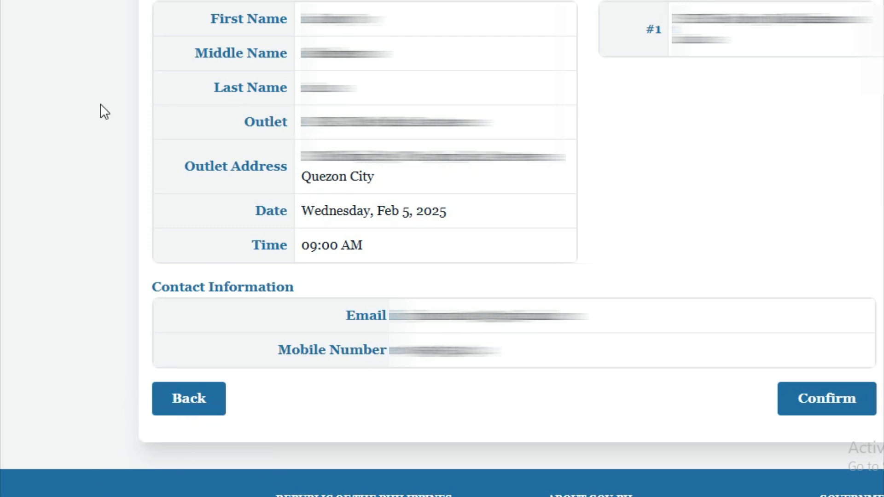
click(835, 400)
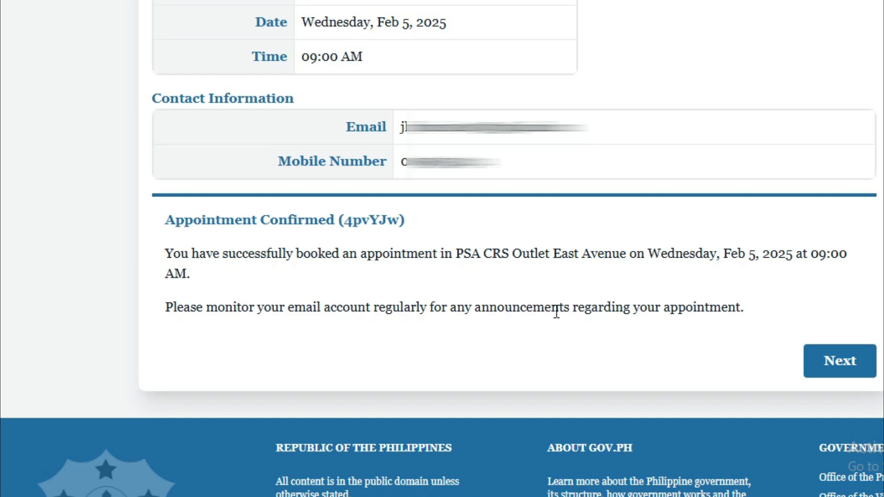
click(856, 371)
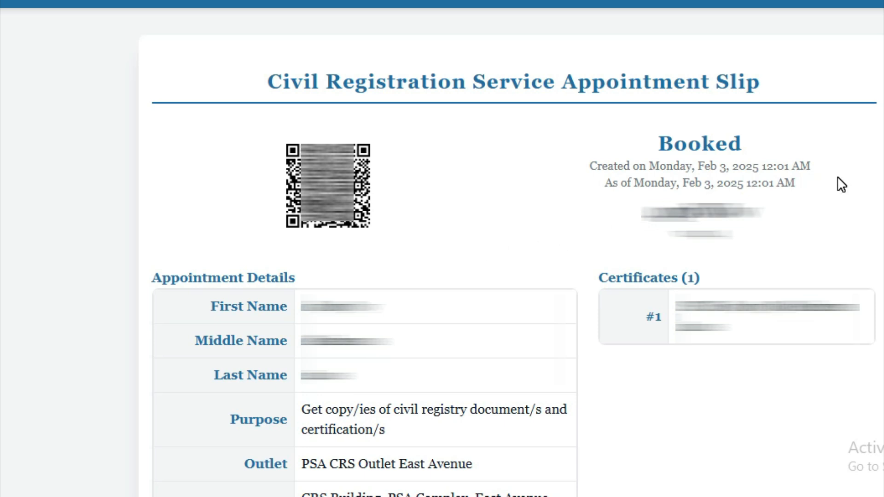
Read through the appointment slip's instructions and application procedures, and download the Birth Certificate application form.
scroll(511, 249, down, 20)
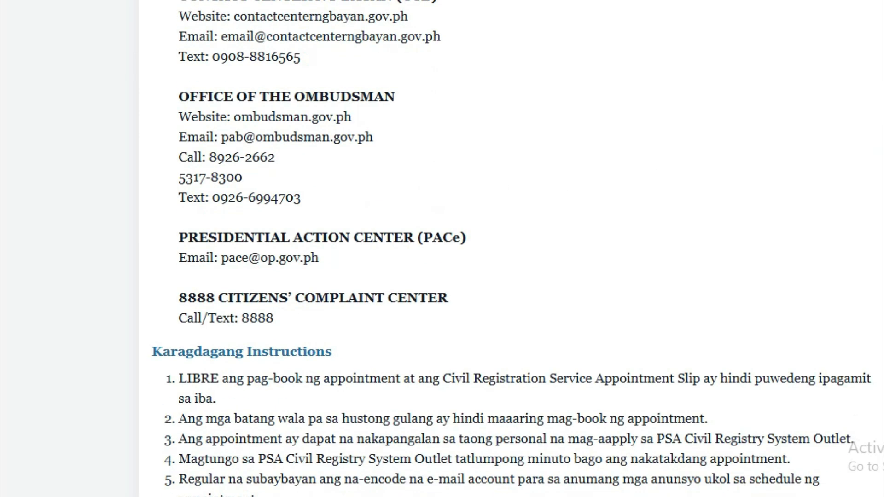
scroll(442, 248, down, 20)
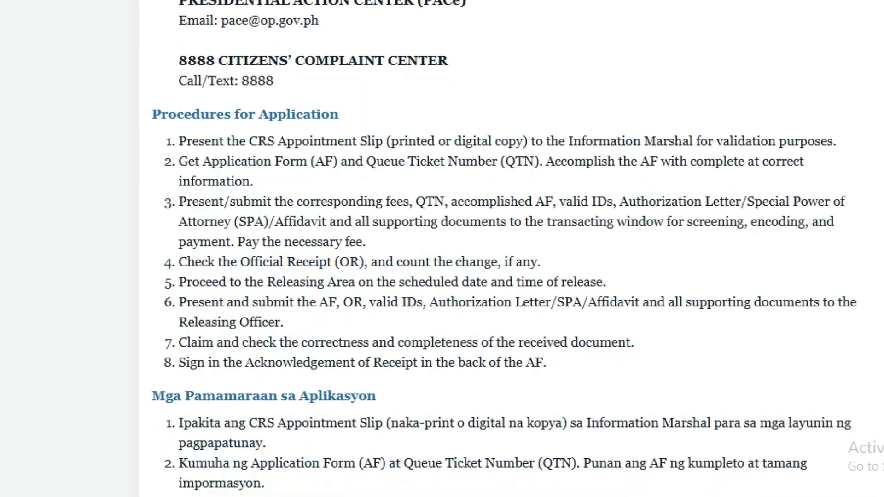
scroll(442, 249, up, 4)
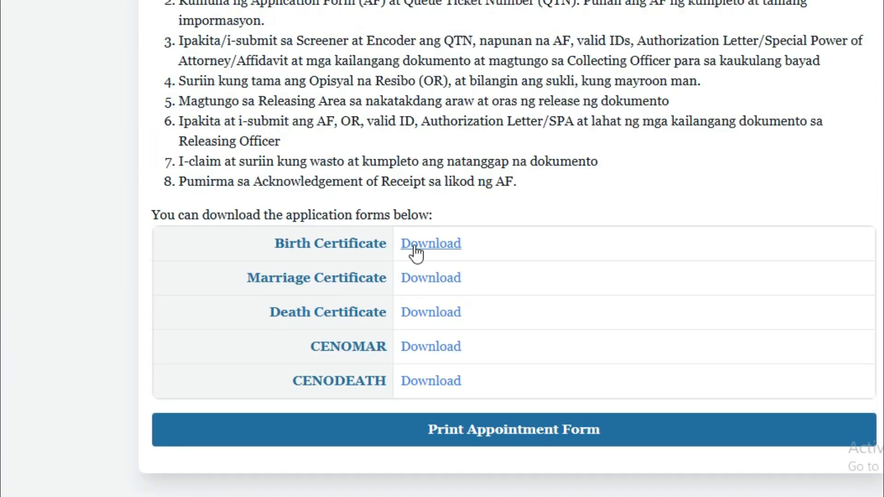
right_click(437, 244)
click(427, 244)
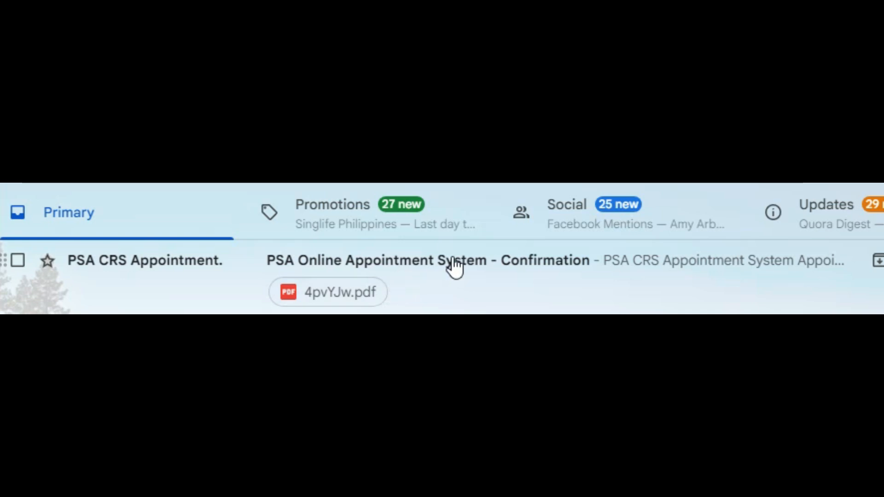
Switch to the email inbox, open the PSA appointment confirmation message, and view the appointment from it.
click(396, 263)
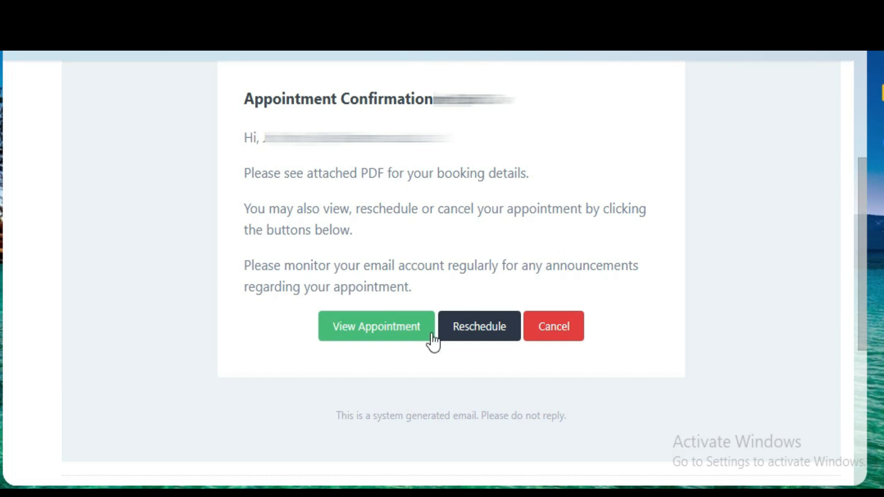
click(396, 340)
Start rescheduling the appointment from the confirmation email, agree to the reschedule, and check the time slots for February 5, 2025.
click(500, 328)
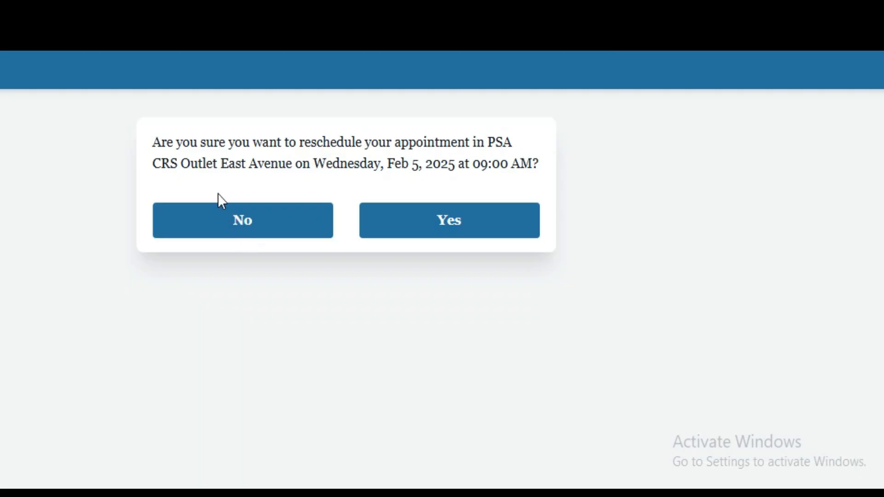
click(468, 233)
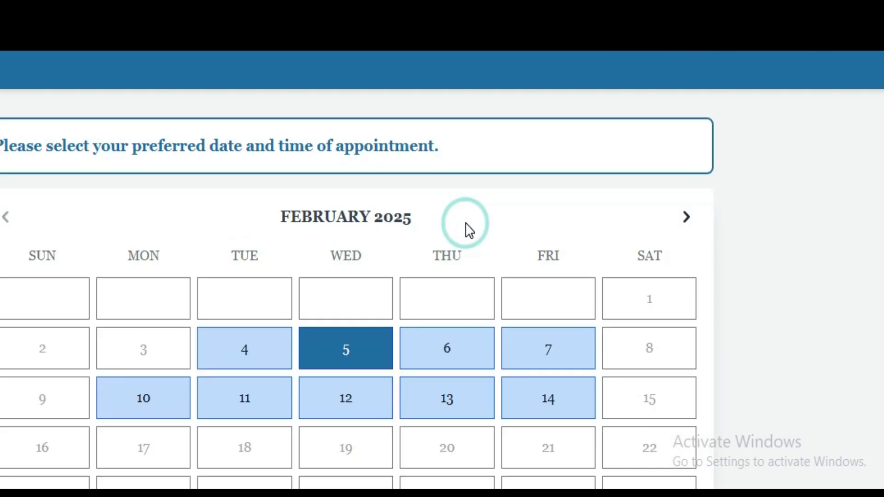
scroll(464, 227, down, 5)
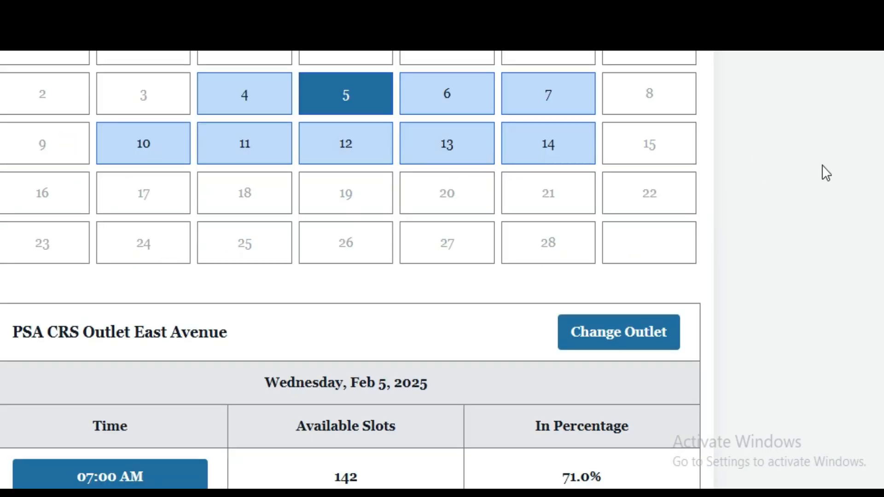
scroll(350, 269, down, 5)
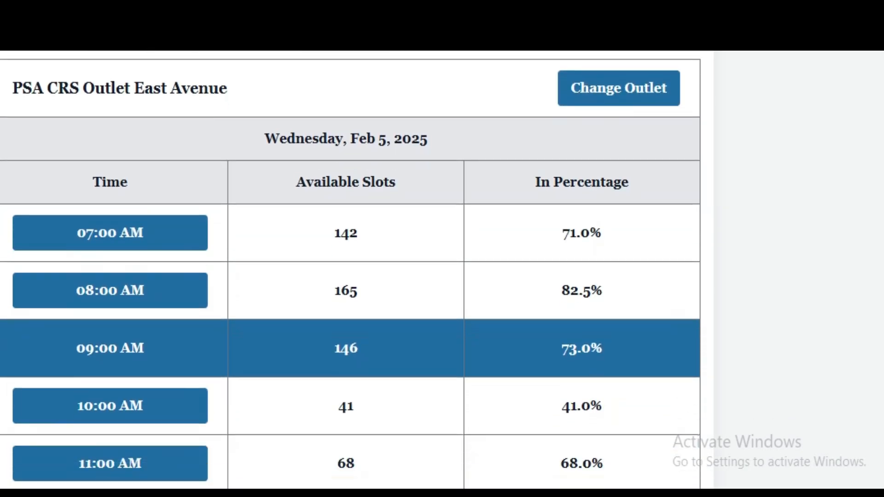